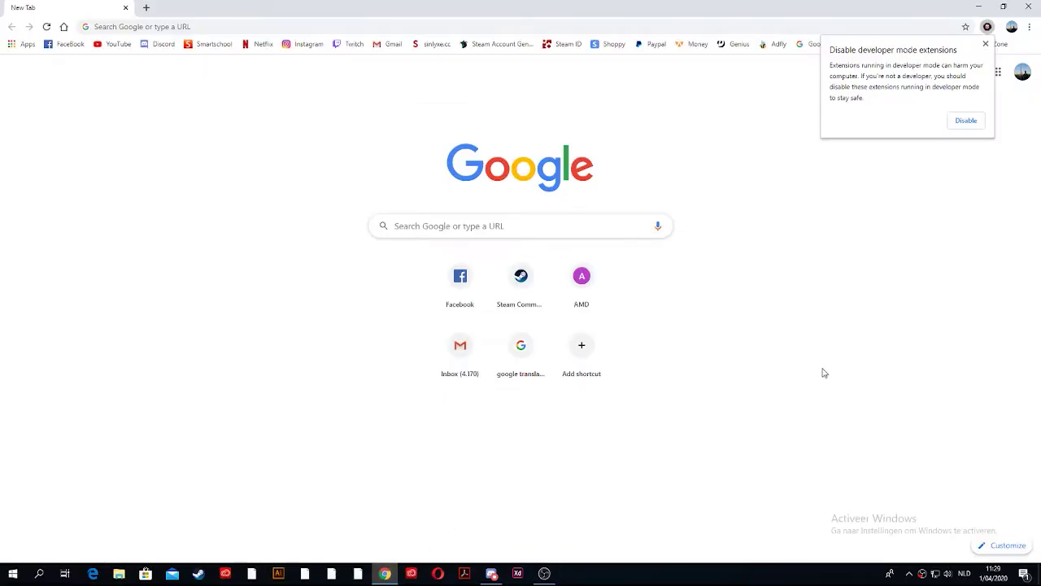
# Step: Close Chrome's 'Disable developer mode extensions' warning to clear the New Tab page
pyautogui.click(985, 44)
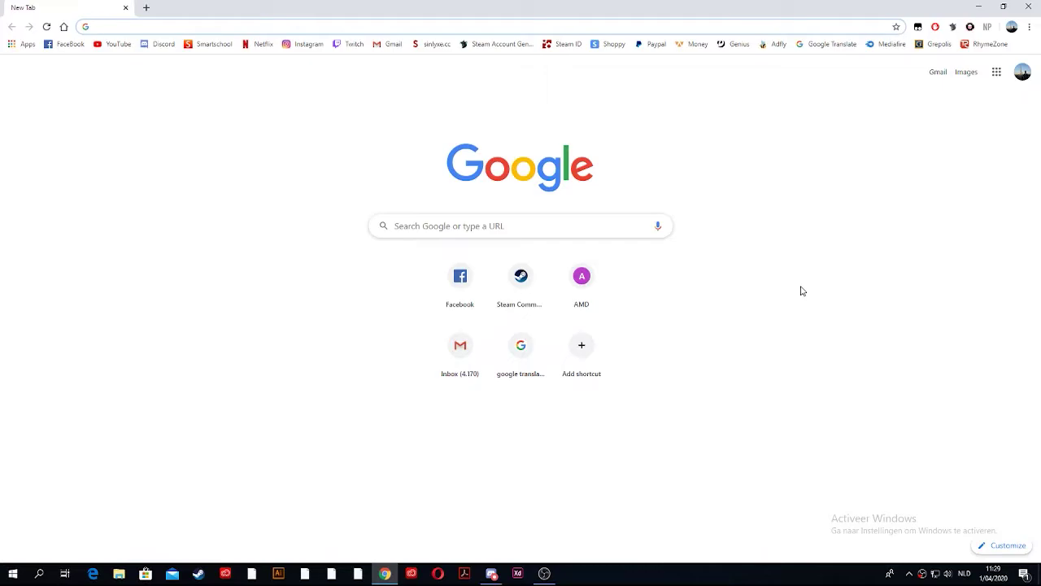
pyautogui.click(792, 321)
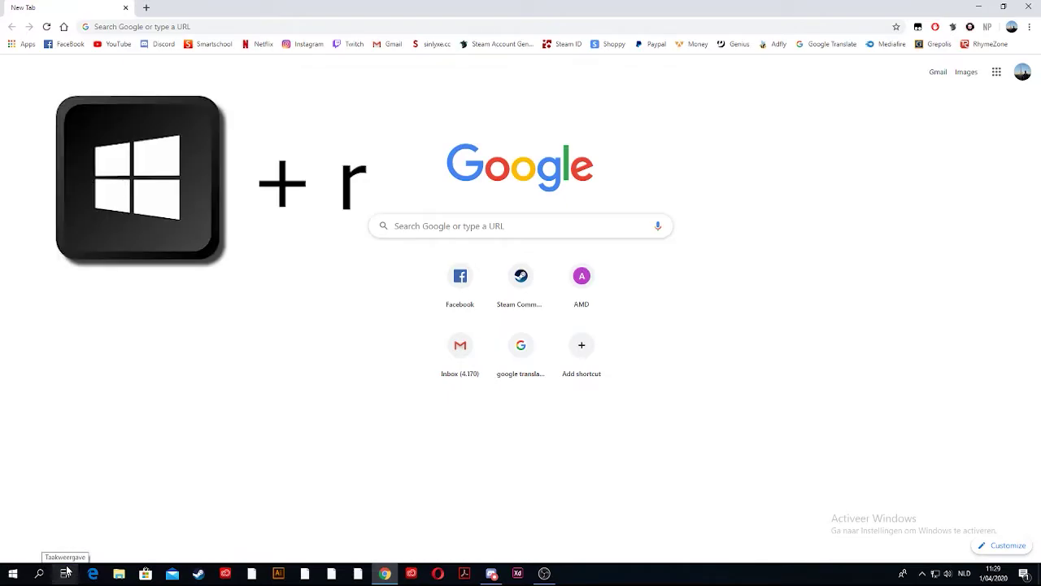
# Step: Launch regedit from the Win+R Run dialog
pyautogui.press('super+r')
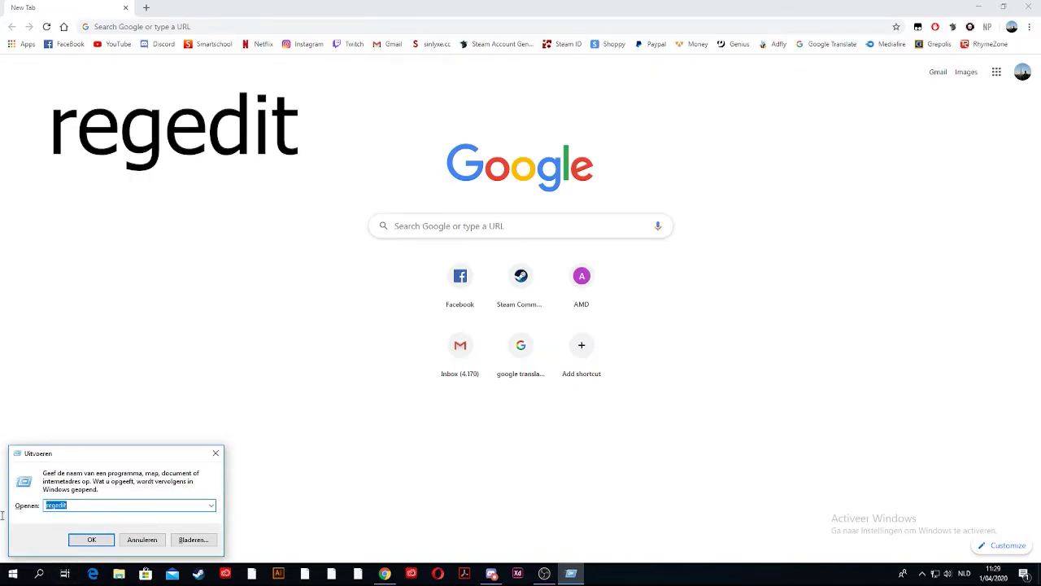
pyautogui.click(98, 541)
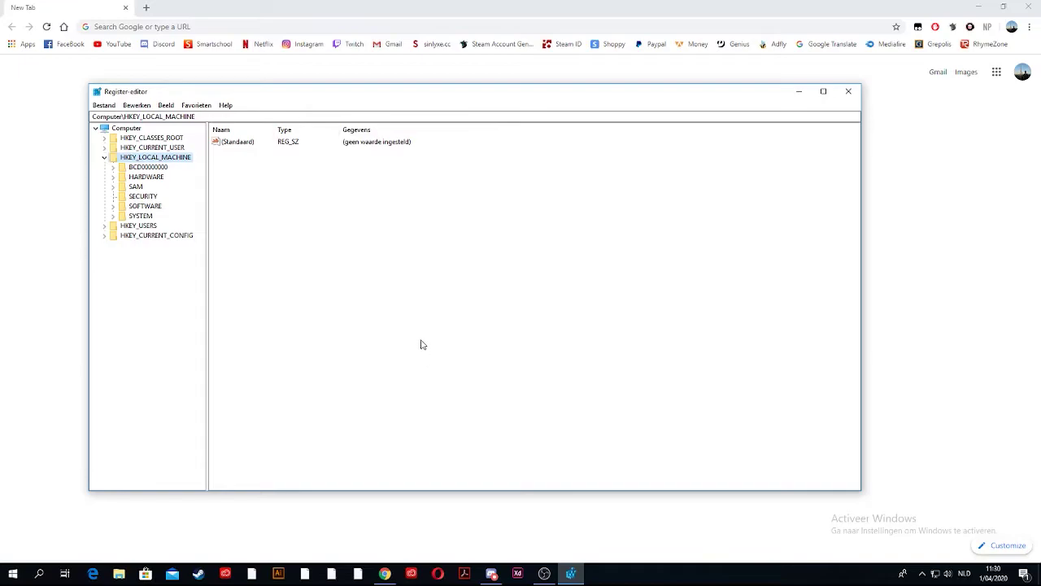
# Step: Expand HKEY_LOCAL_MACHINE > SYSTEM > ControlSet001 > Services and scroll down to svsvc
pyautogui.click(104, 157)
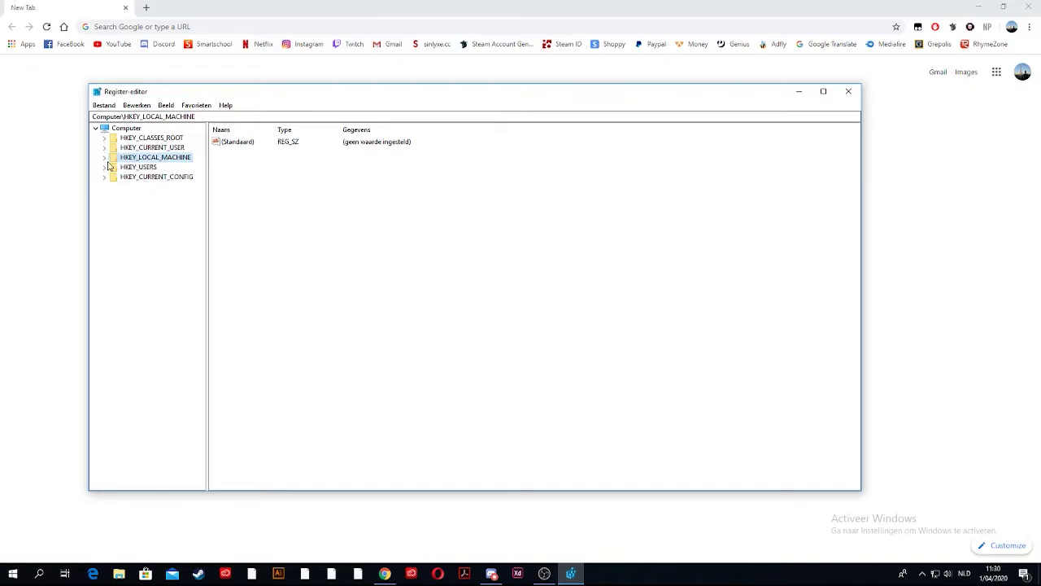
pyautogui.click(104, 157)
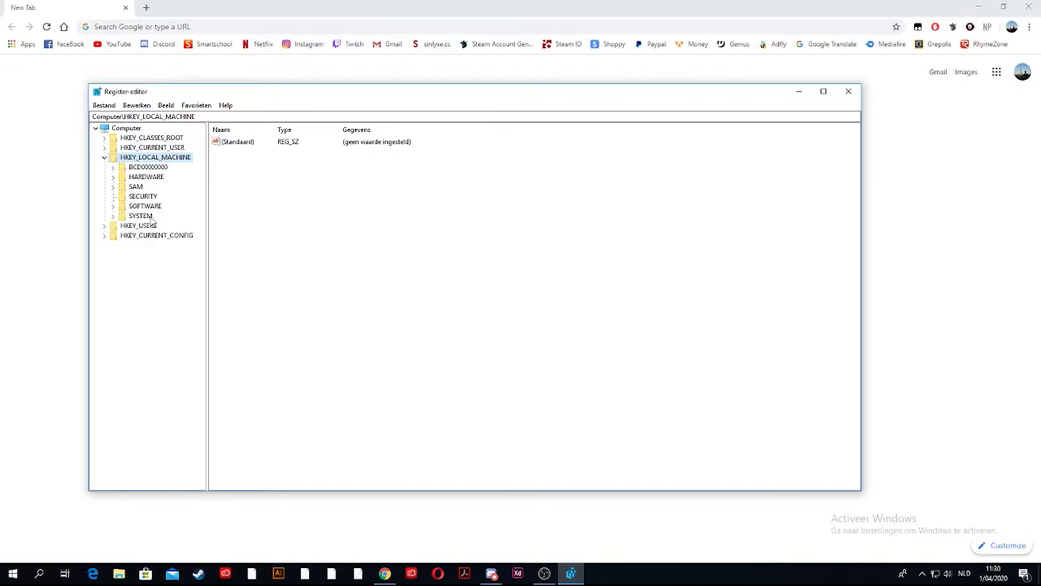
pyautogui.click(113, 217)
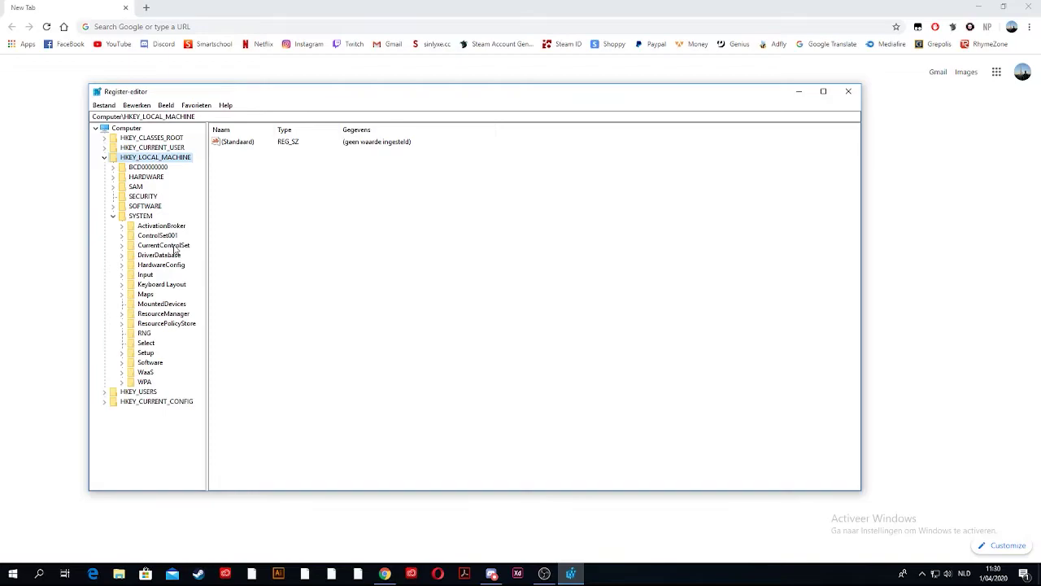
pyautogui.click(122, 238)
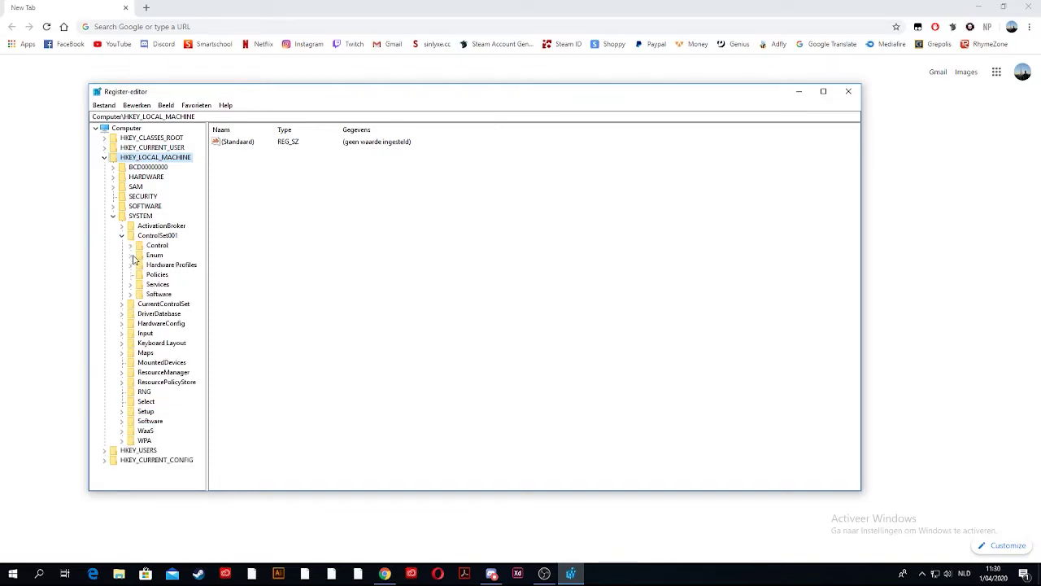
pyautogui.click(131, 285)
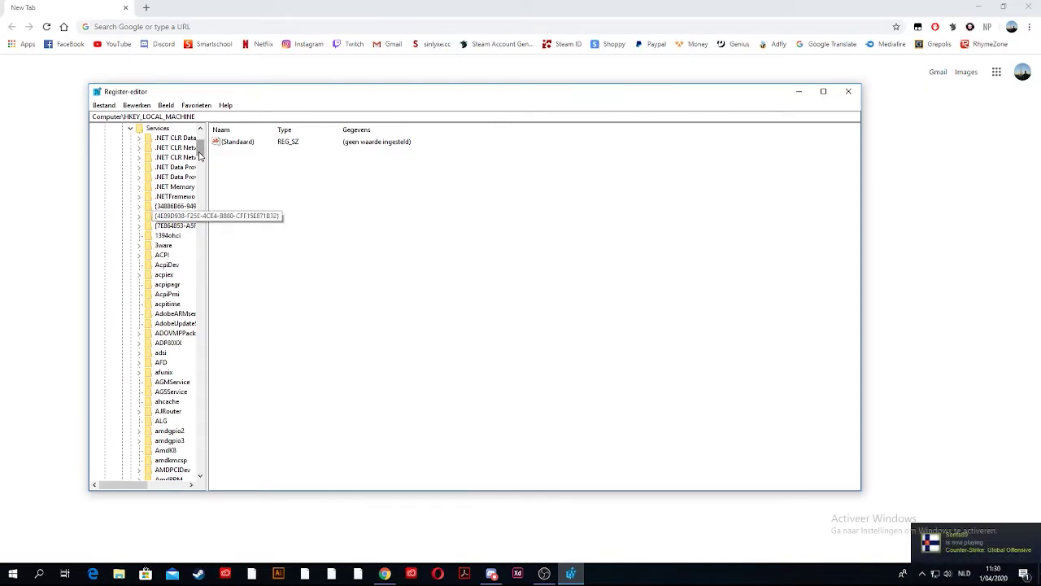
pyautogui.moveTo(199, 152)
pyautogui.mouseDown()
pyautogui.moveTo(195, 388)
pyautogui.moveTo(192, 375)
pyautogui.mouseUp()
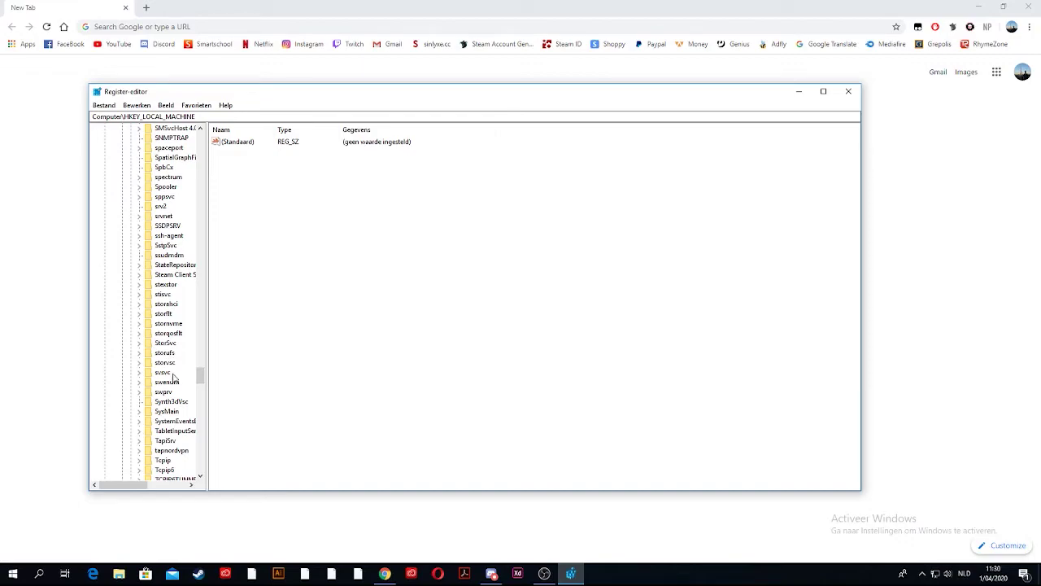
# Step: Change svsvc's Start value data to 4, then close Registry Editor
pyautogui.click(167, 373)
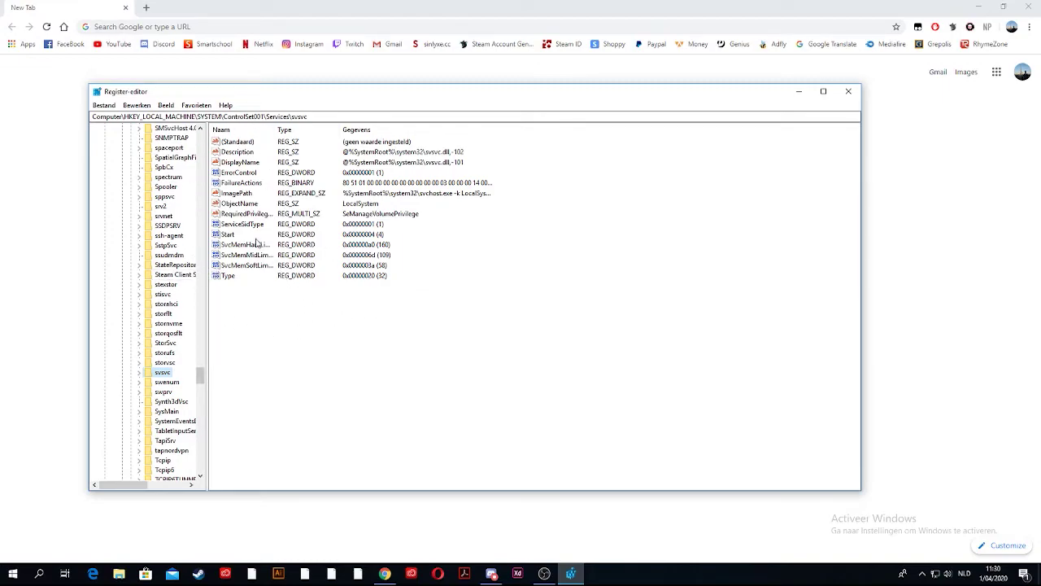
pyautogui.doubleClick(229, 235)
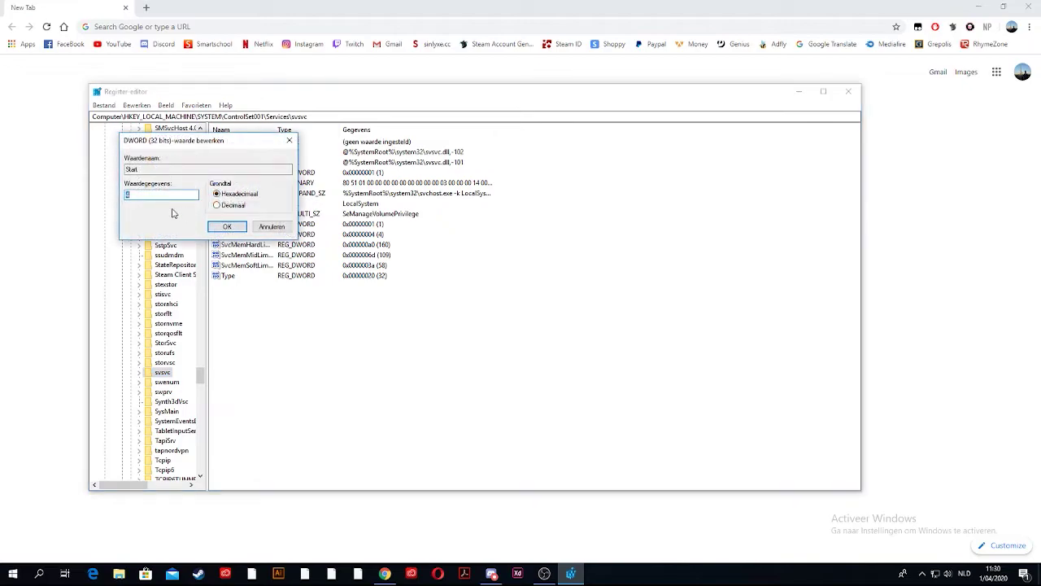
pyautogui.press('BackSpace')
pyautogui.write('3')
pyautogui.write('4')
pyautogui.click(219, 226)
pyautogui.click(848, 92)
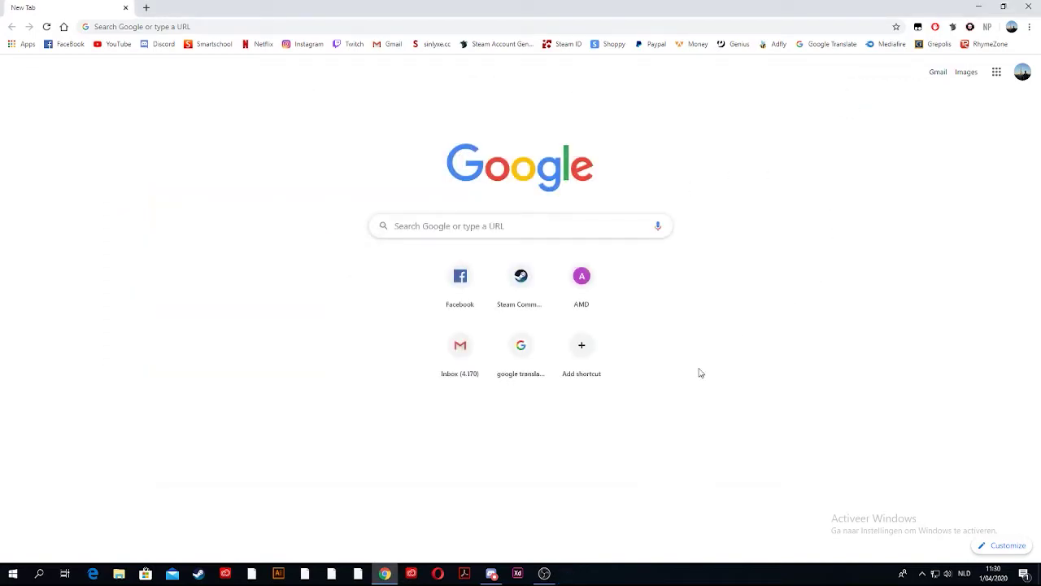
# Step: Bring OBS Studio forward from the taskbar and minimize it to show the desktop
pyautogui.click(544, 574)
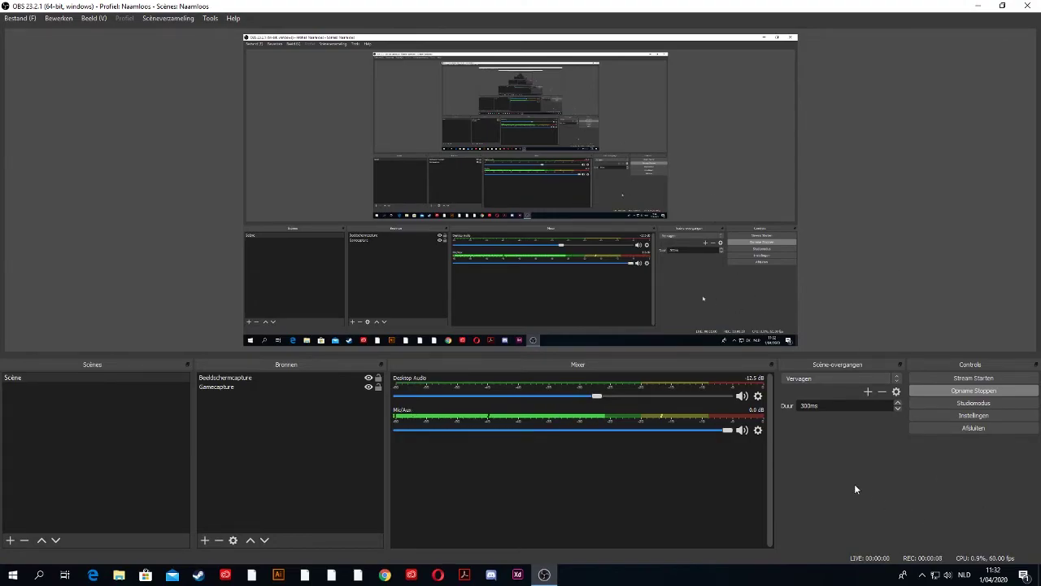
pyautogui.click(976, 6)
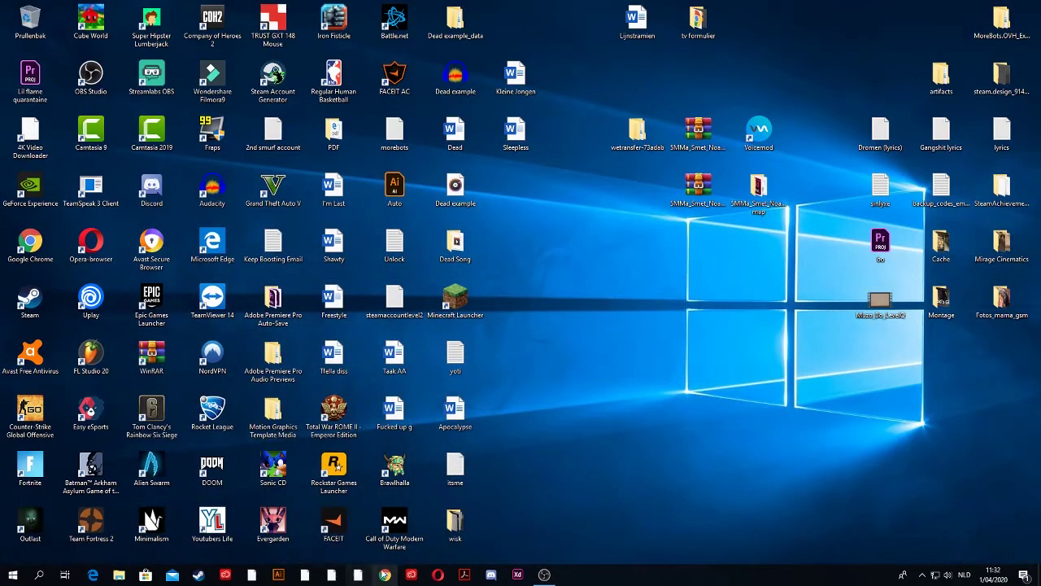
# Step: Open Chrome from the taskbar to confirm the Activate Windows watermark is gone
pyautogui.click(384, 574)
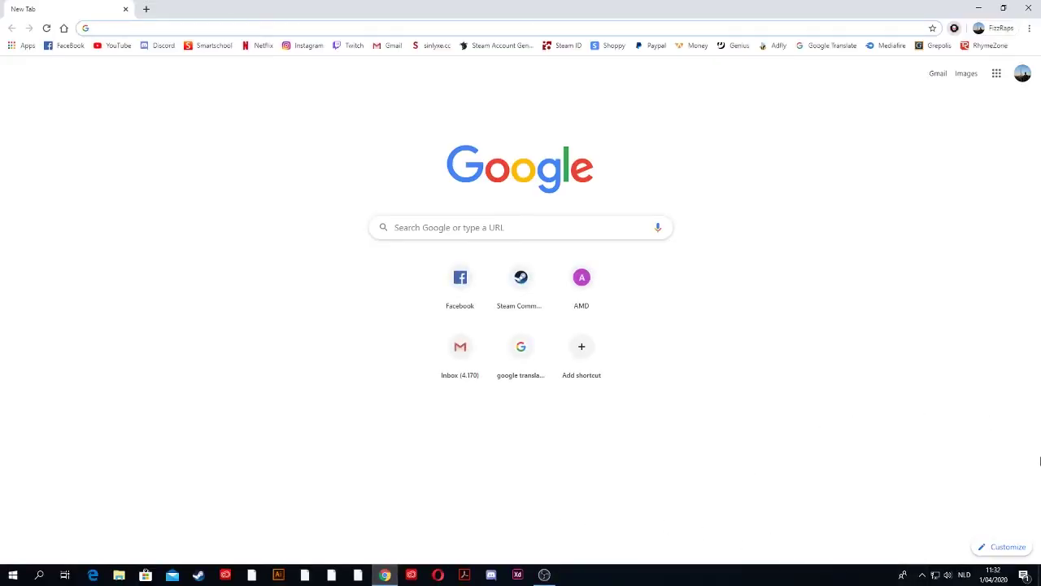